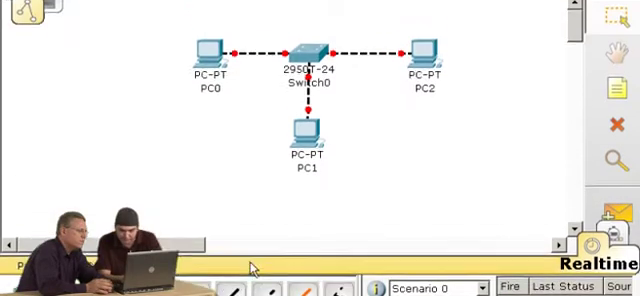
Delete the PC1, PC2 and PC0 links to Switch0 with the Delete tool
click(618, 180)
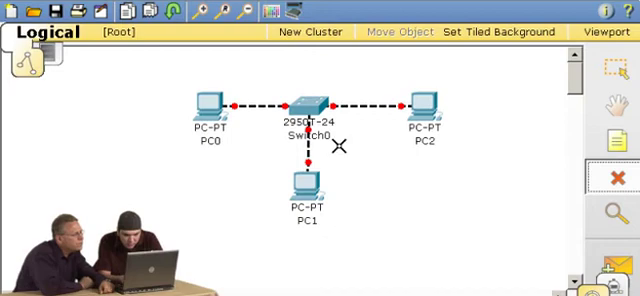
click(308, 154)
click(625, 179)
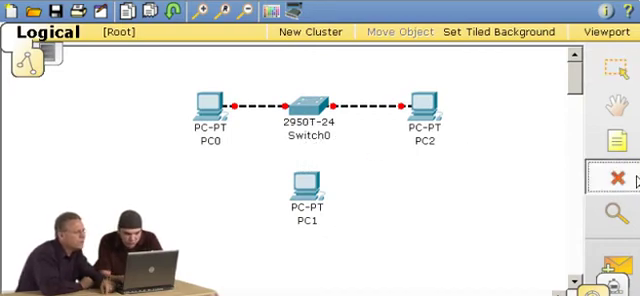
click(375, 105)
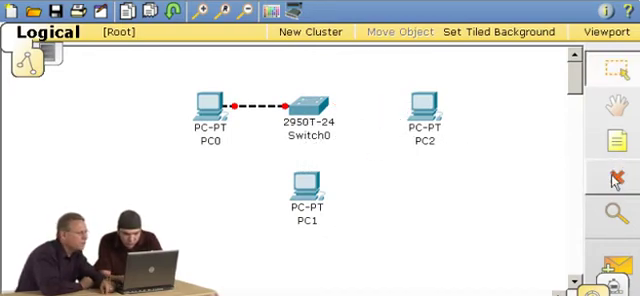
click(268, 106)
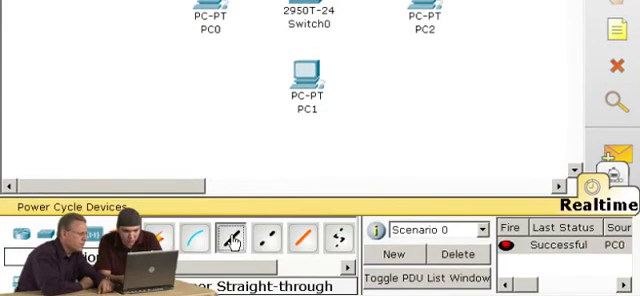
Connect PC0's FastEthernet port to Switch0 FastEthernet0/7 with a straight-through cable
click(232, 240)
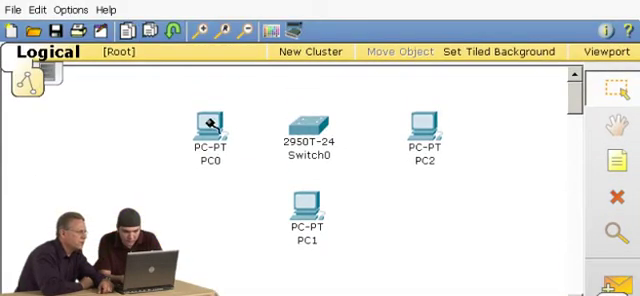
click(208, 124)
click(220, 140)
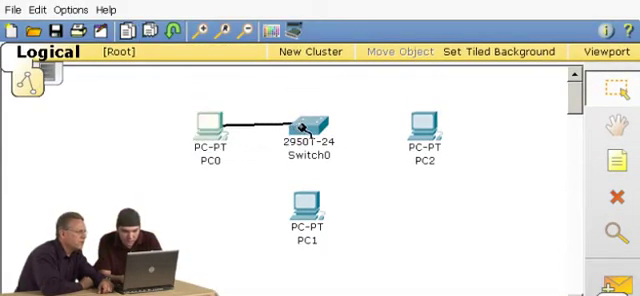
click(300, 139)
click(304, 153)
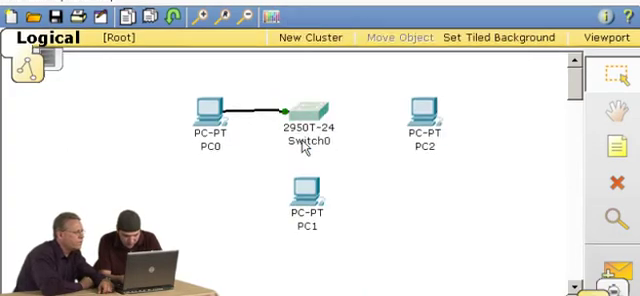
Connect PC1's FastEthernet port to Switch0 FastEthernet0/9 with a straight-through cable
click(229, 239)
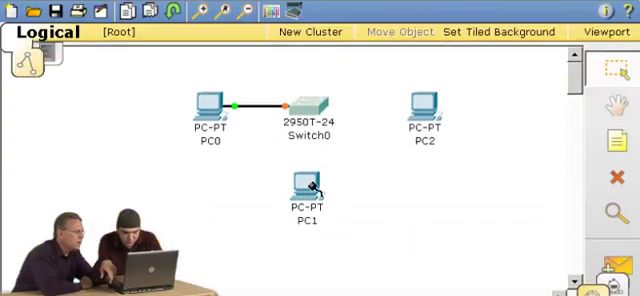
click(306, 188)
click(333, 201)
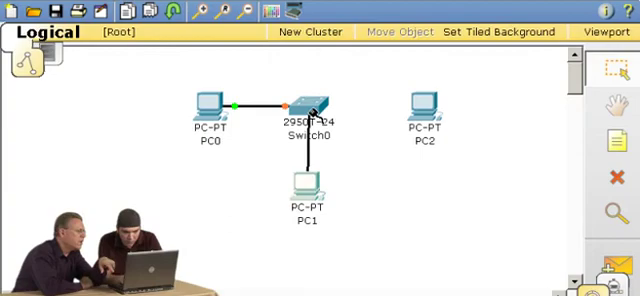
click(313, 112)
click(320, 153)
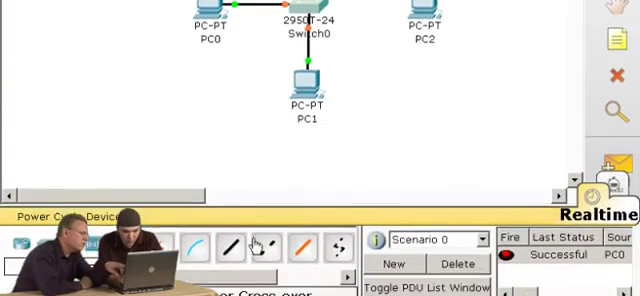
Connect PC2's FastEthernet port to a free Switch0 port with a straight-through cable
click(234, 250)
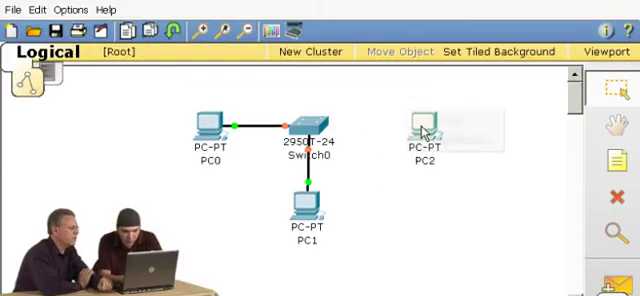
click(424, 131)
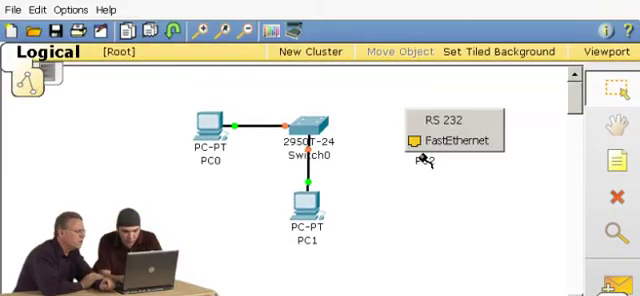
click(435, 139)
click(312, 130)
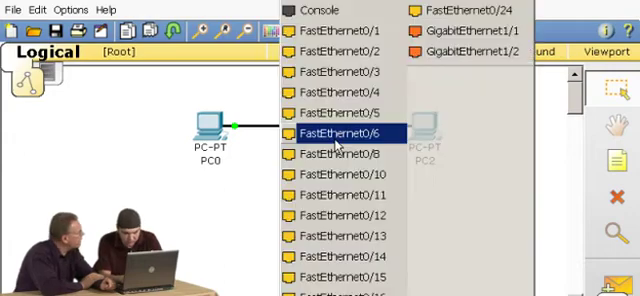
click(331, 276)
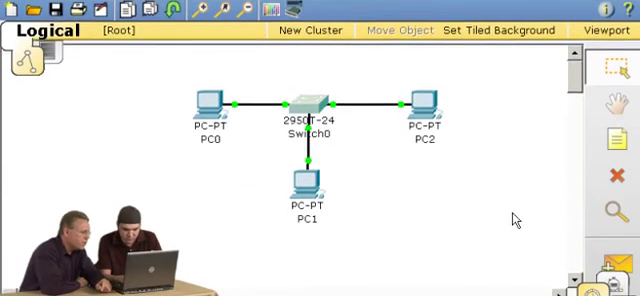
Add a simple PDU ping from source PC0 to destination PC2
click(606, 268)
click(218, 95)
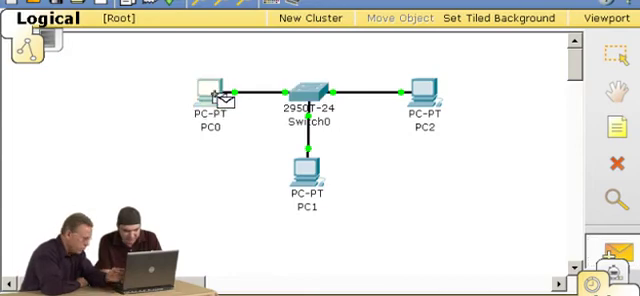
click(425, 99)
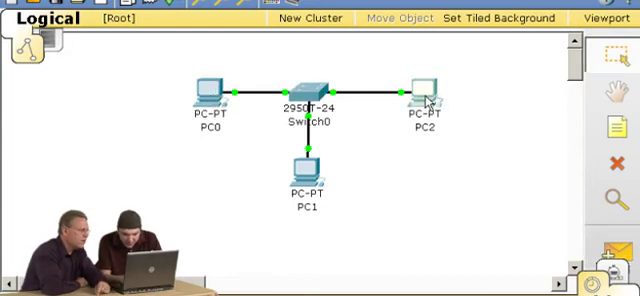